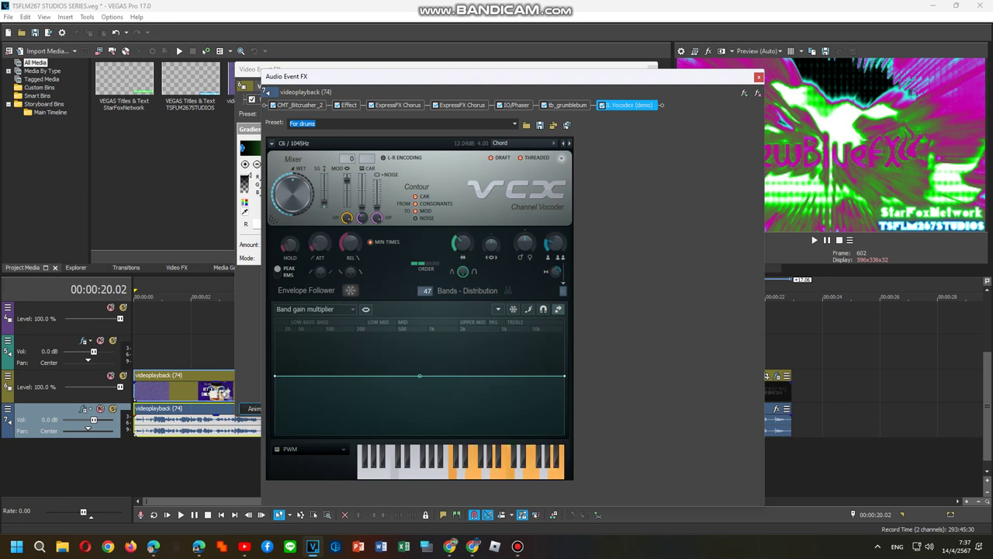
Set the Vocodex carrier on the first audio event to Ensemble and preview the clip from 00:00:02.25.
{"action": "left_click", "coordinate": [312, 449]}
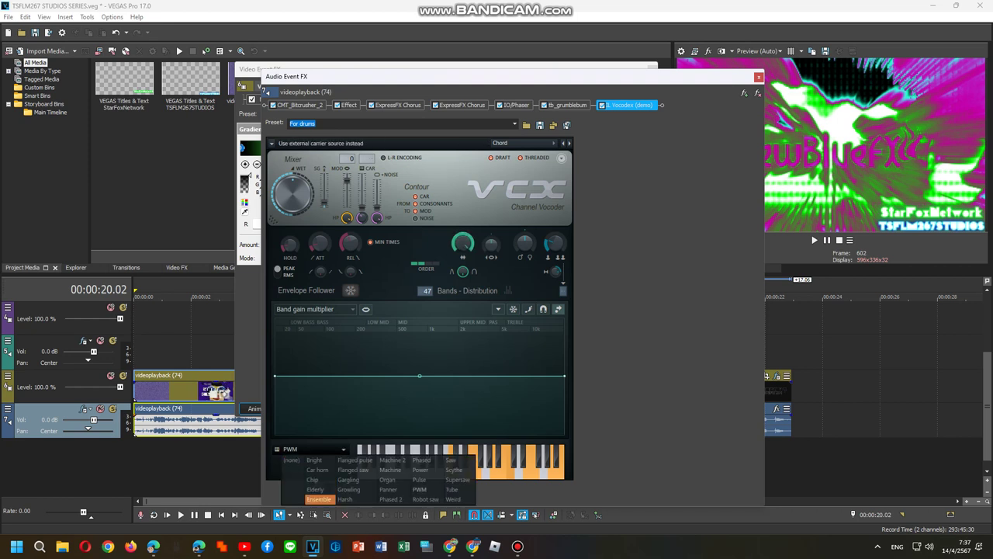
{"action": "left_click", "coordinate": [318, 498]}
{"action": "left_click", "coordinate": [215, 466]}
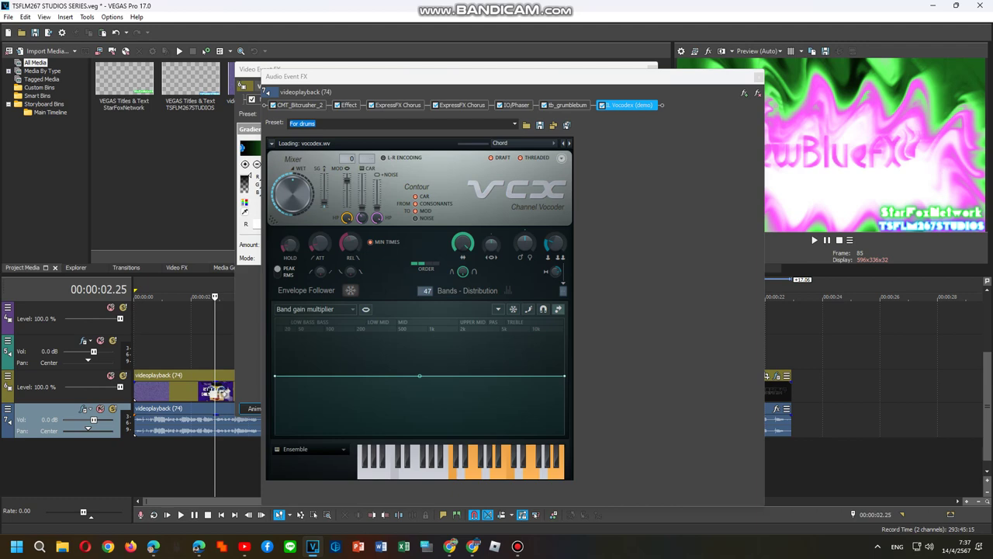
{"action": "key", "text": "space"}
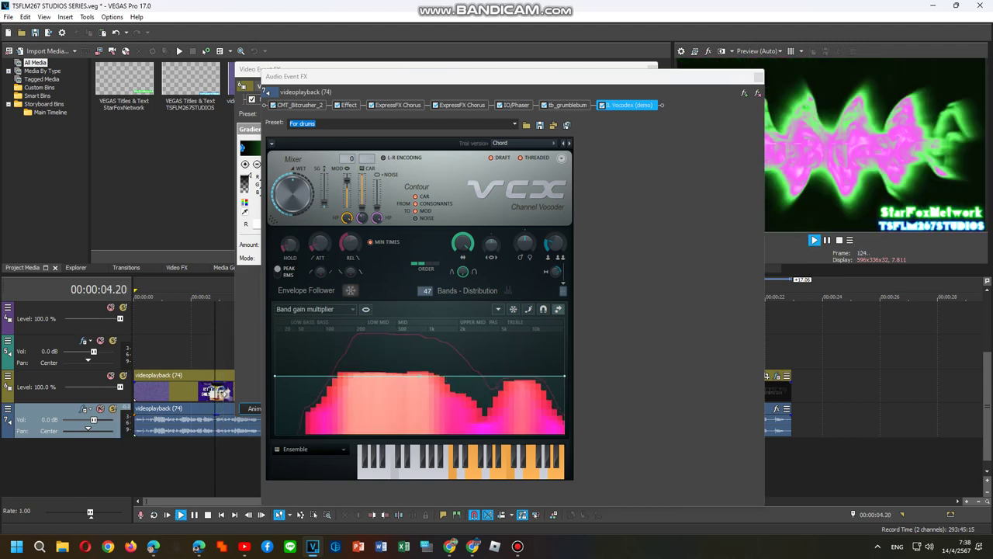
{"action": "key", "text": "space"}
{"action": "left_click", "coordinate": [759, 77]}
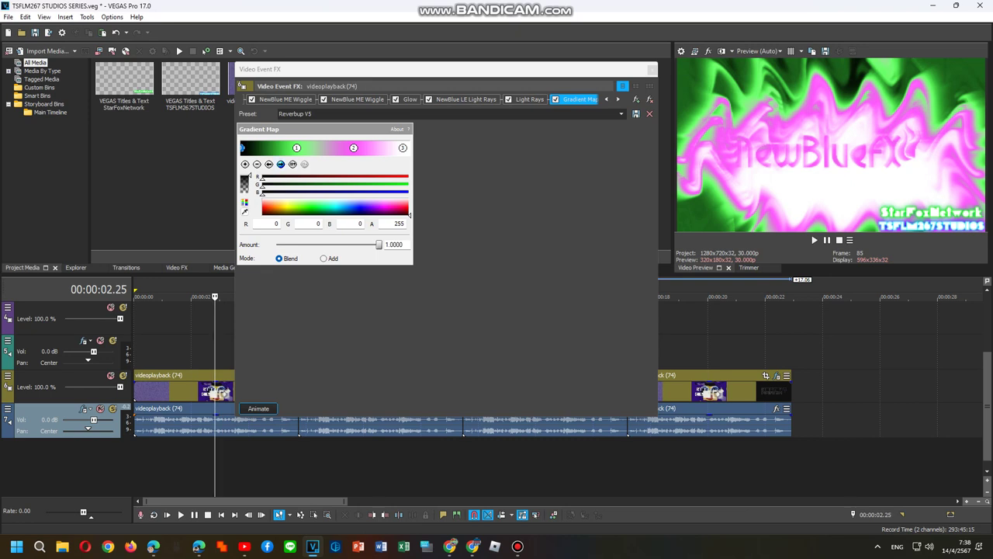
Examine the first video event's Gradient Map colour points and the settings of its two Light Rays effects.
{"action": "left_click", "coordinate": [280, 163]}
{"action": "left_click", "coordinate": [280, 164]}
{"action": "left_click", "coordinate": [280, 164]}
{"action": "left_click", "coordinate": [465, 100]}
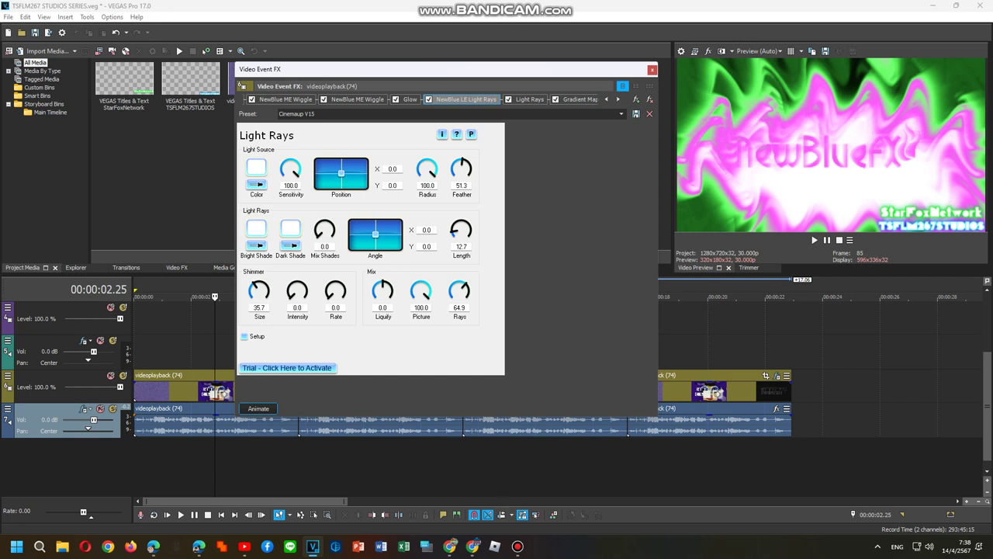
{"action": "left_click", "coordinate": [530, 100]}
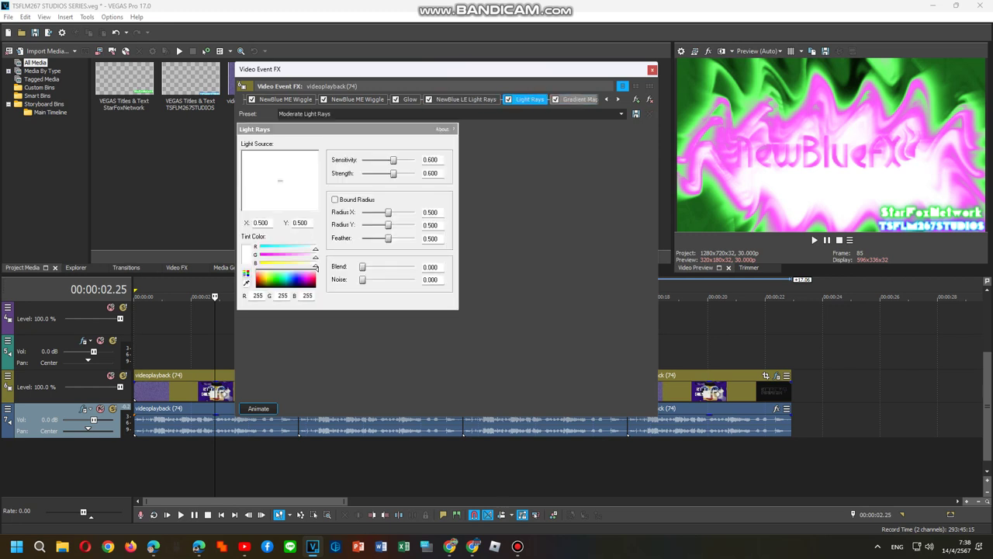
{"action": "left_click", "coordinate": [580, 99]}
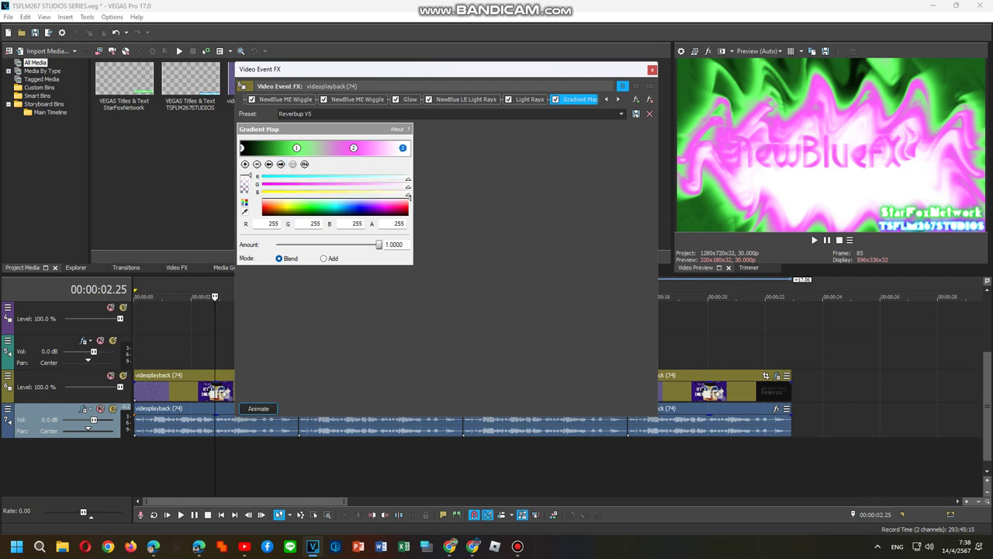
{"action": "left_click", "coordinate": [652, 70]}
Examine the effect chain on the second video event, including its Gradient Map, Light Rays and NewBlue Wiggle settings.
{"action": "right_click", "coordinate": [442, 390]}
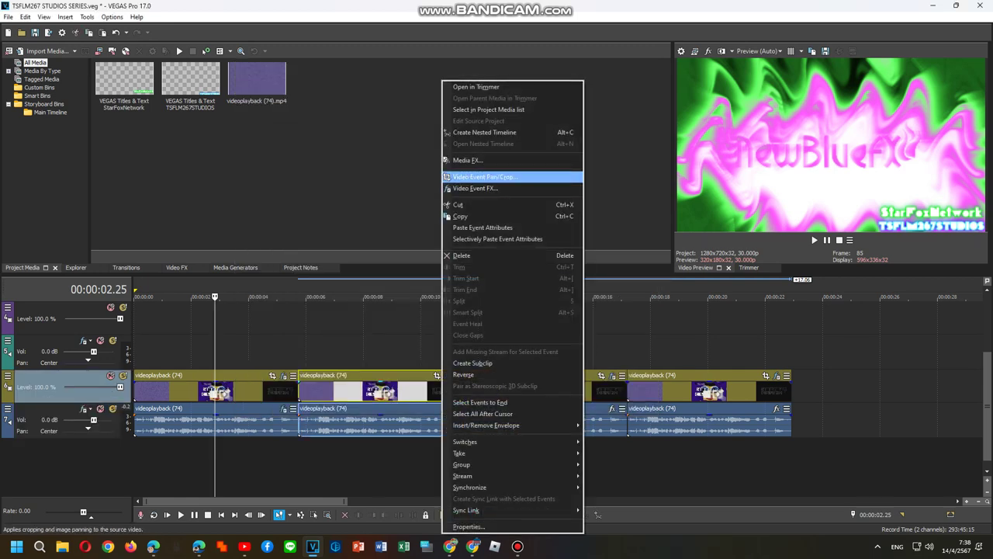
{"action": "left_click", "coordinate": [474, 188]}
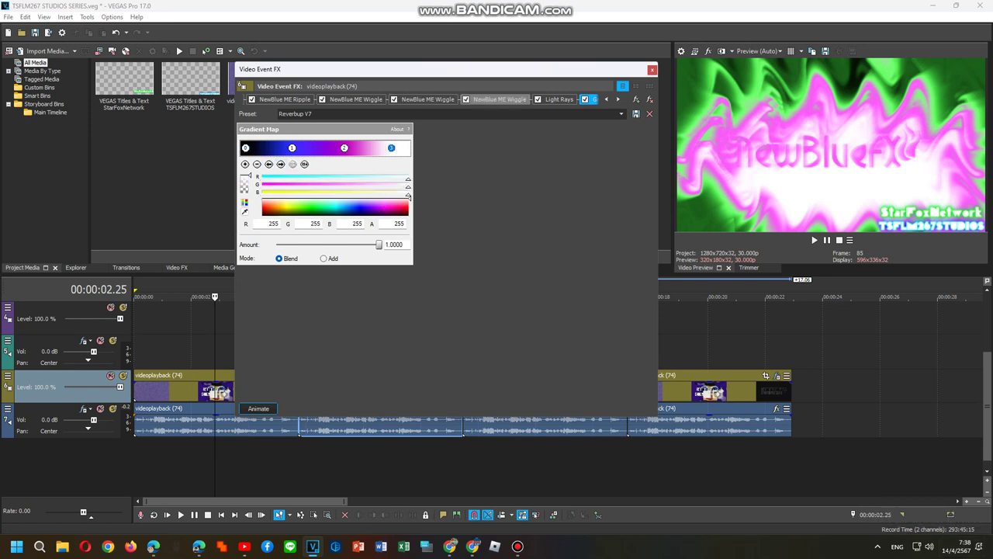
{"action": "left_click", "coordinate": [558, 100]}
{"action": "left_click", "coordinate": [500, 99]}
{"action": "left_click", "coordinate": [652, 70]}
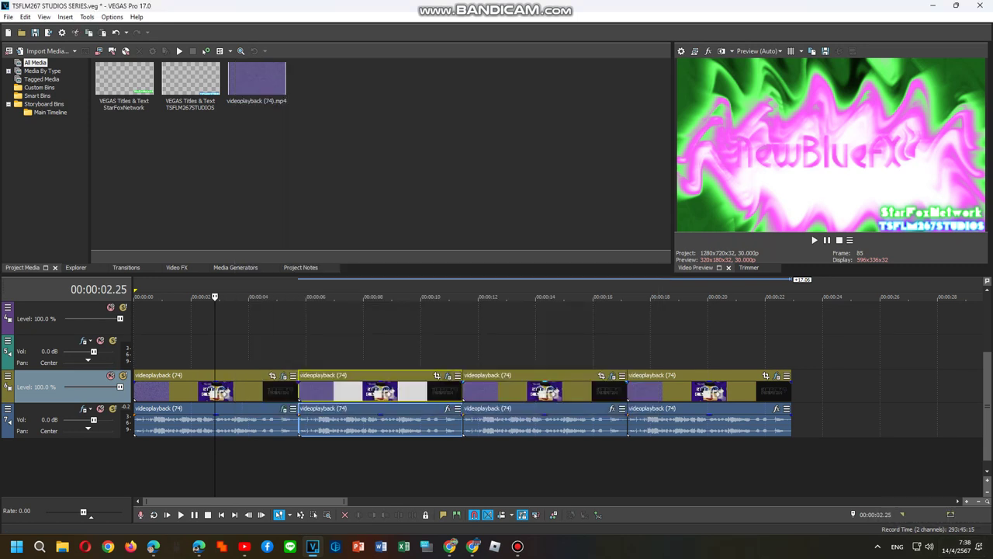
Examine the third video event's Light Rays effects and its Gradient Map colour points.
{"action": "right_click", "coordinate": [588, 392]}
{"action": "left_click", "coordinate": [620, 188]}
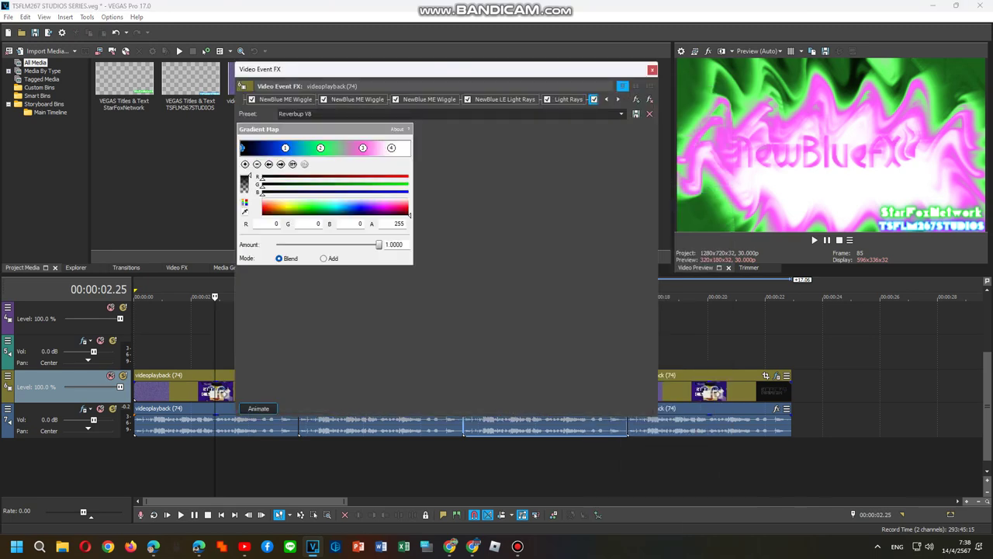
{"action": "left_click", "coordinate": [503, 99]}
{"action": "left_click", "coordinate": [567, 99]}
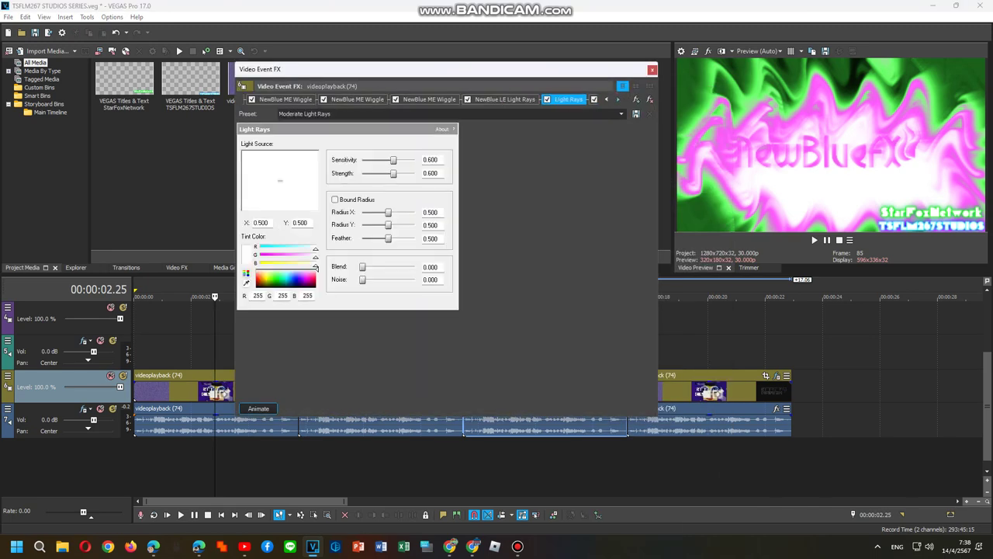
{"action": "left_click", "coordinate": [618, 99]}
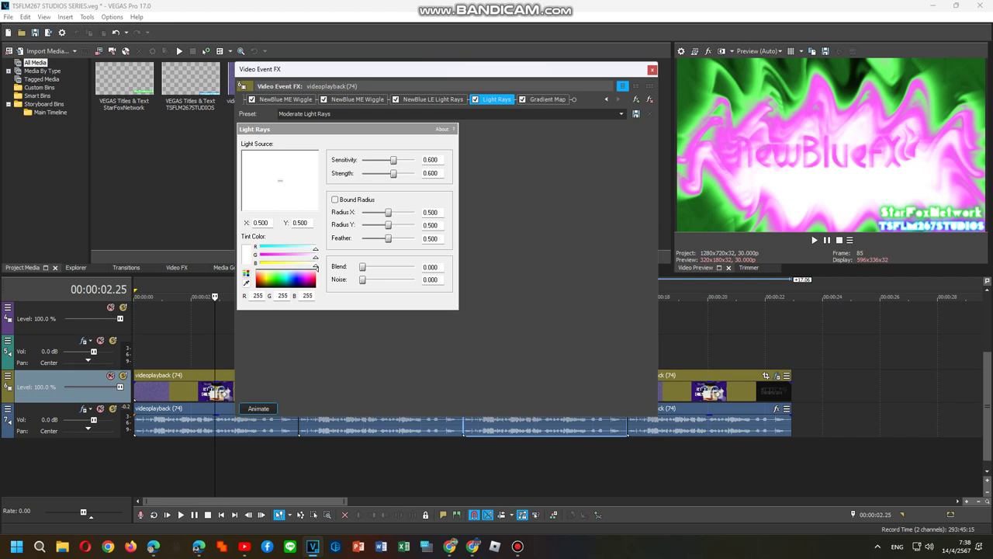
{"action": "left_click", "coordinate": [548, 100]}
{"action": "left_click", "coordinate": [281, 164]}
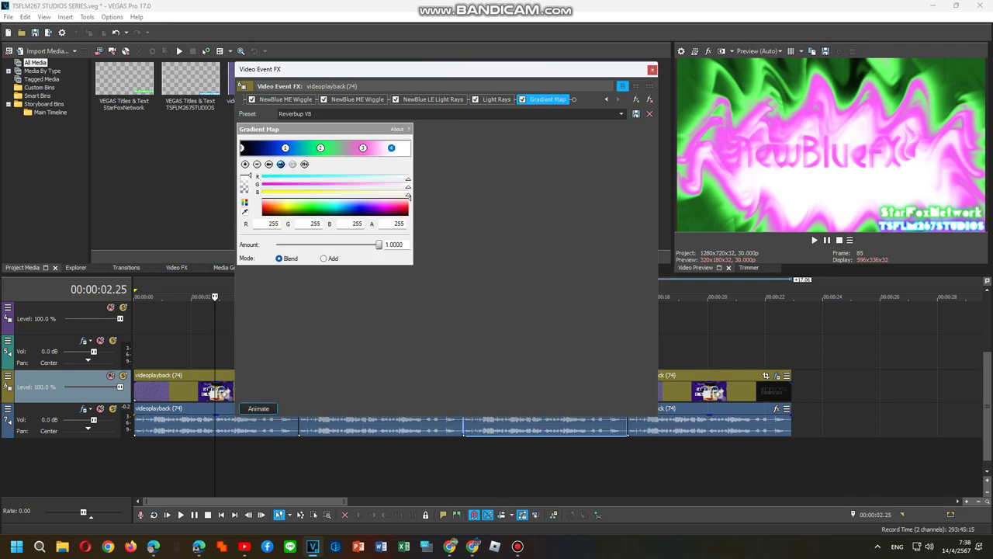
Add the Spaceup V18 effects package to the second audio event.
{"action": "right_click", "coordinate": [432, 429]}
{"action": "left_click", "coordinate": [465, 199]}
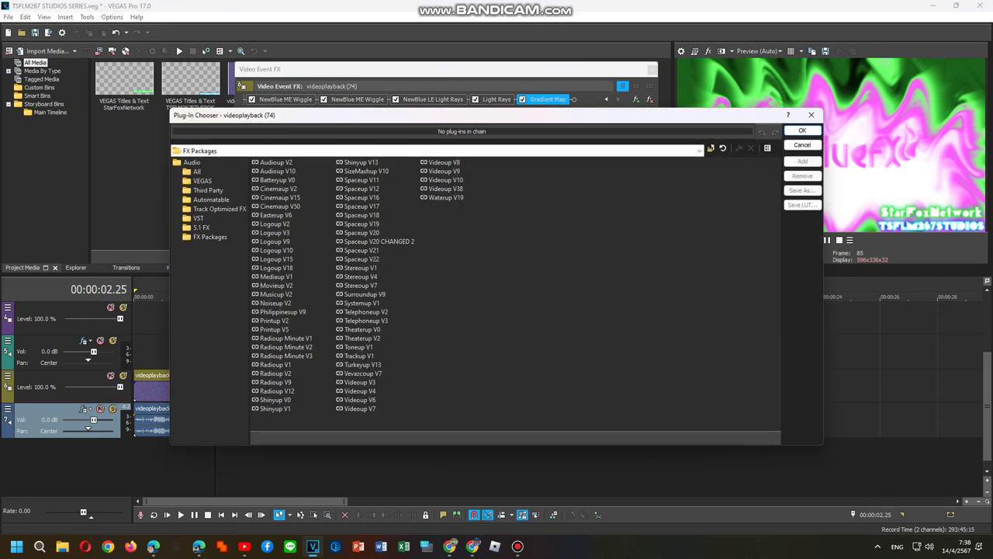
{"action": "double_click", "coordinate": [361, 215]}
{"action": "left_click", "coordinate": [802, 131]}
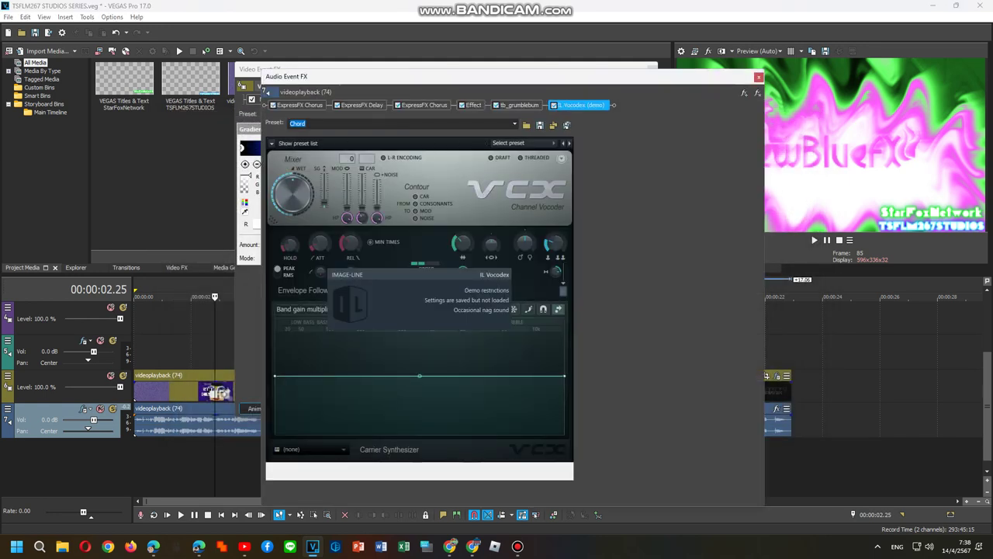
Load the Clearer preset in the second audio event's Vocodex and set its carrier to Machine 2.
{"action": "left_click", "coordinate": [525, 143]}
{"action": "left_click", "coordinate": [509, 240]}
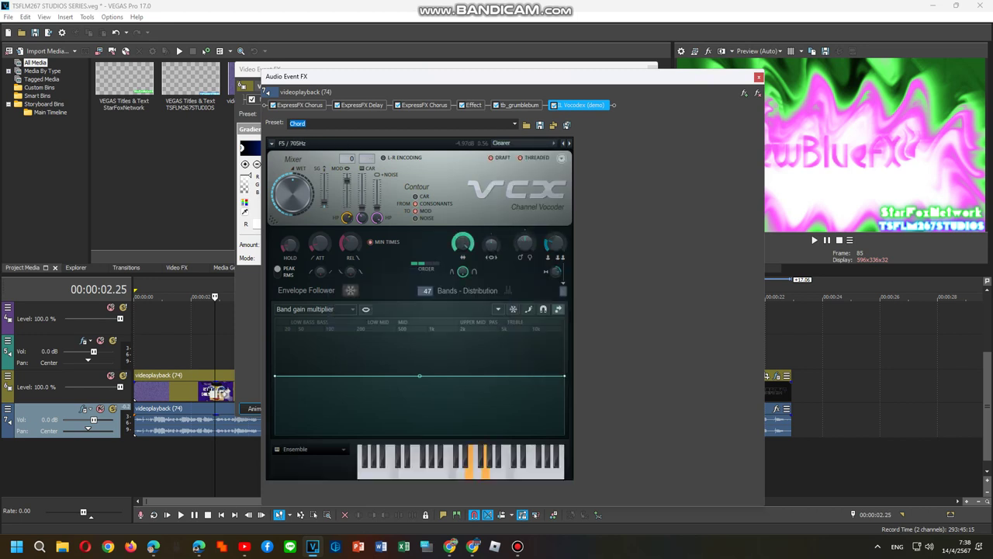
{"action": "left_click", "coordinate": [314, 449]}
{"action": "left_click", "coordinate": [393, 460]}
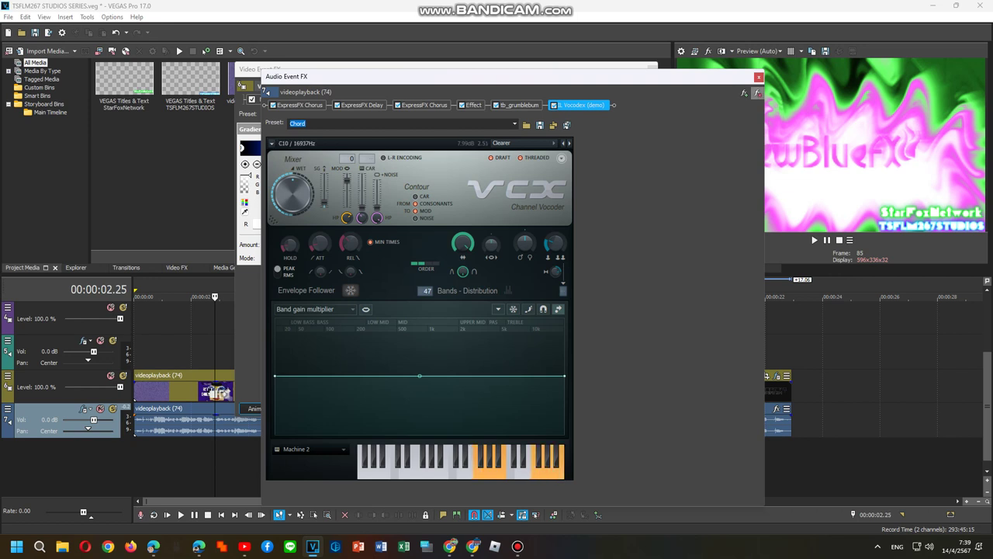
{"action": "left_click", "coordinate": [758, 77]}
Play the timeline from late in the second clip into the third, stopping at 00:00:13.14.
{"action": "left_click", "coordinate": [413, 466]}
{"action": "key", "text": "space"}
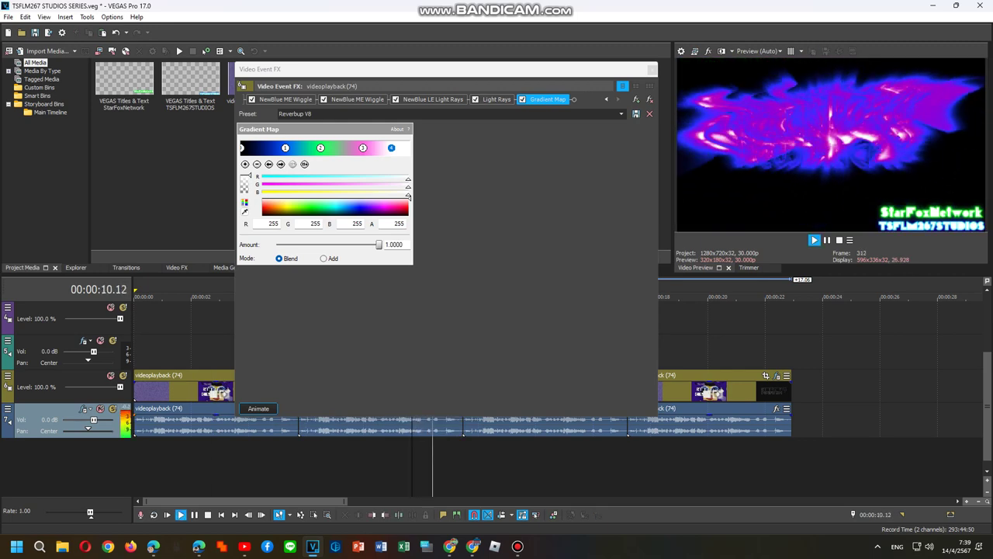
{"action": "key", "text": "Return"}
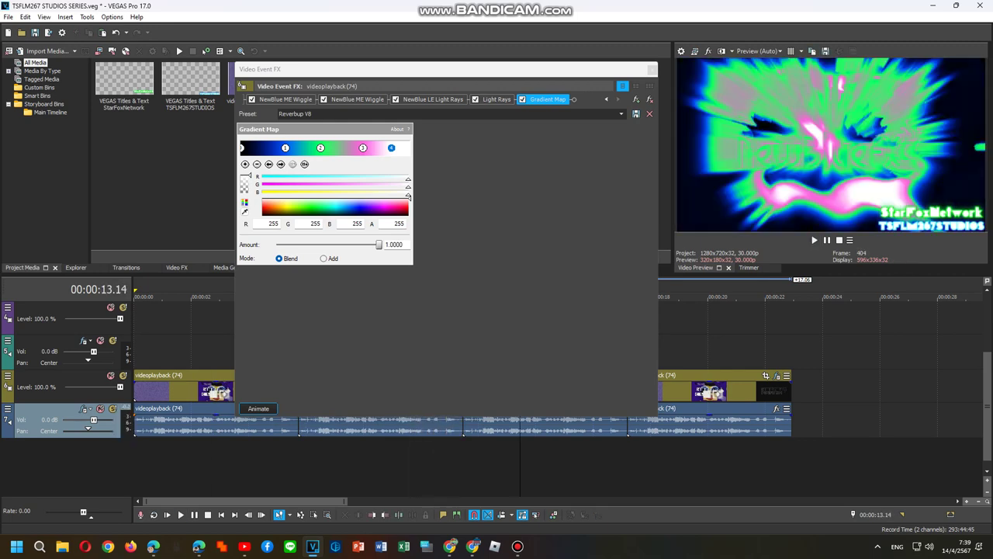
Add the Stereoup V7 effects package to the third audio event.
{"action": "right_click", "coordinate": [531, 422]}
{"action": "left_click", "coordinate": [559, 200]}
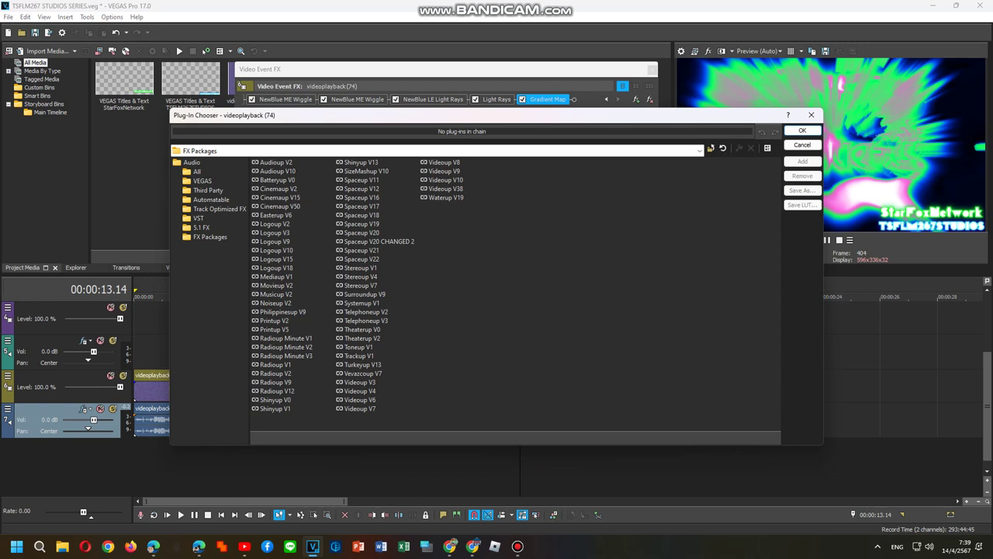
{"action": "double_click", "coordinate": [358, 284]}
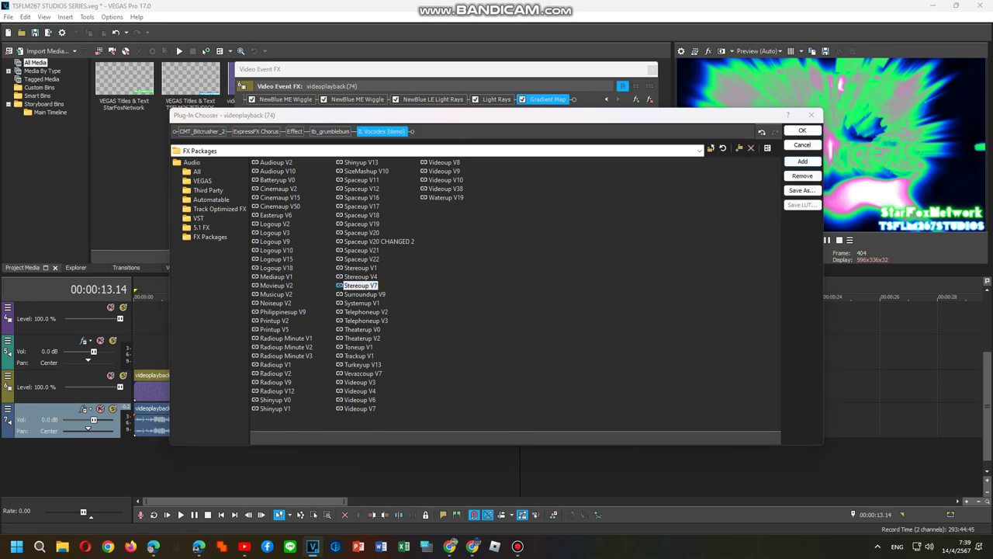
{"action": "left_click", "coordinate": [802, 130]}
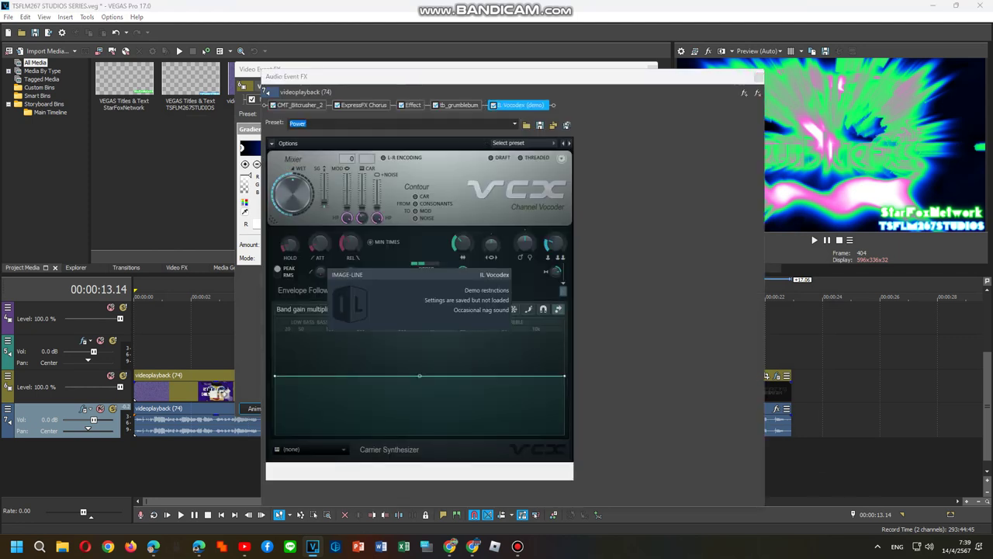
Load the Clearer preset in the third audio event's Vocodex and set its carrier to Phased.
{"action": "left_click", "coordinate": [524, 143]}
{"action": "left_click", "coordinate": [509, 241]}
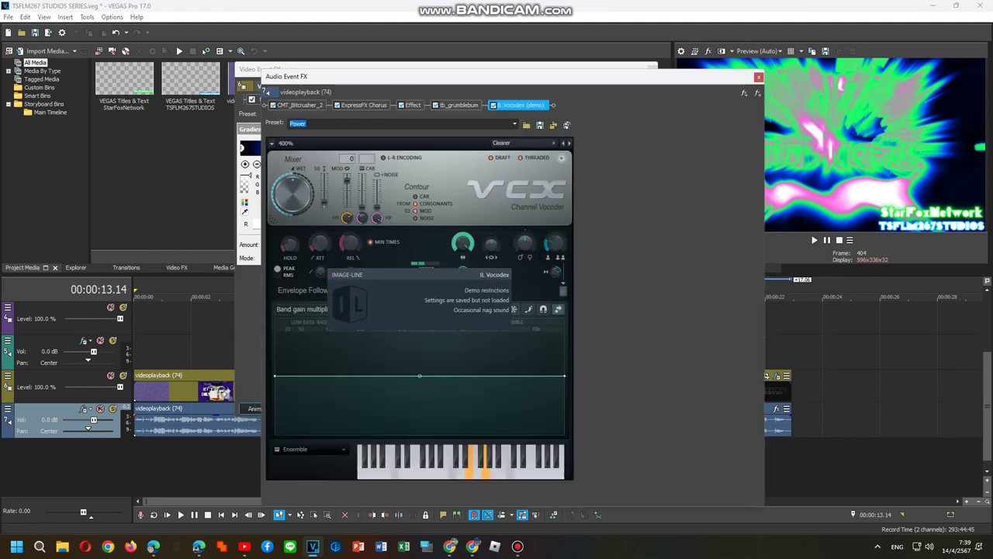
{"action": "left_click", "coordinate": [312, 449]}
{"action": "left_click", "coordinate": [428, 460]}
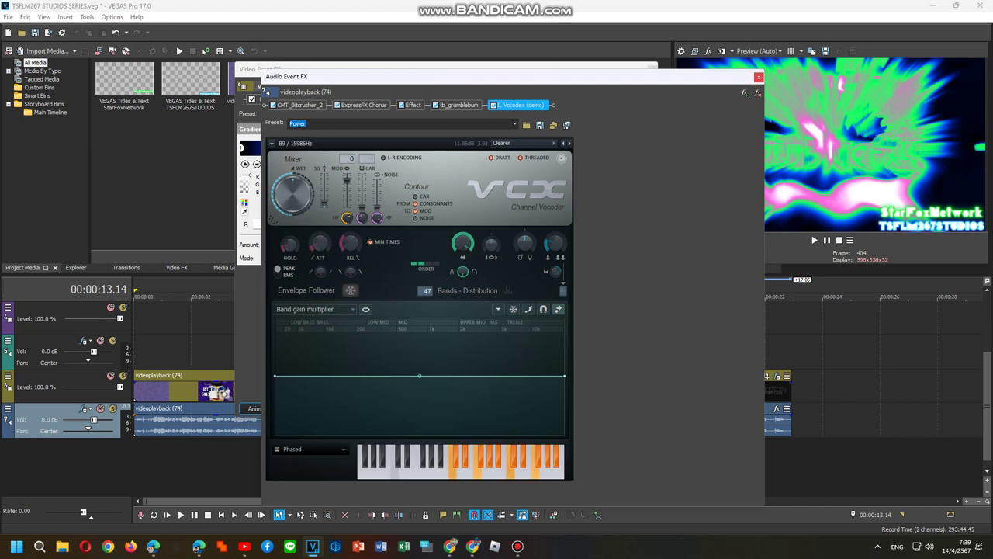
{"action": "left_click", "coordinate": [759, 77]}
Preview the third clip from its start at 00:00:11.14.
{"action": "left_click", "coordinate": [468, 466]}
{"action": "key", "text": "space"}
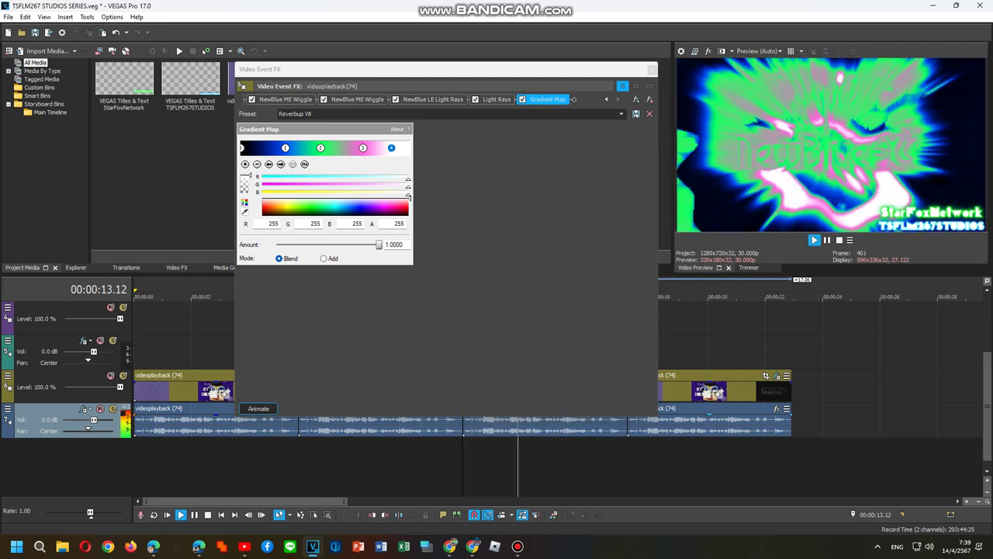
{"action": "key", "text": "space"}
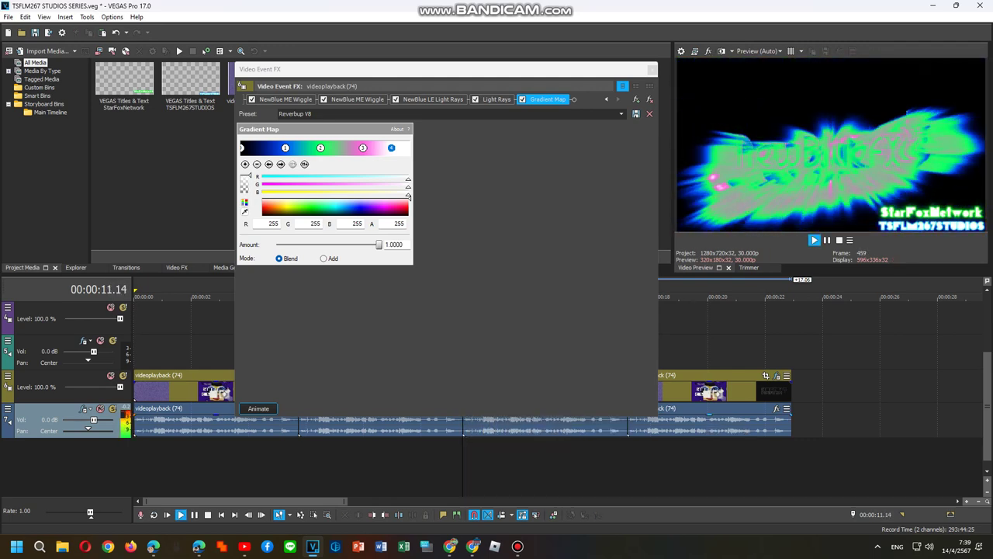
Add the Stereoup V4 effects package to the fourth audio event.
{"action": "right_click", "coordinate": [694, 427]}
{"action": "left_click", "coordinate": [722, 201]}
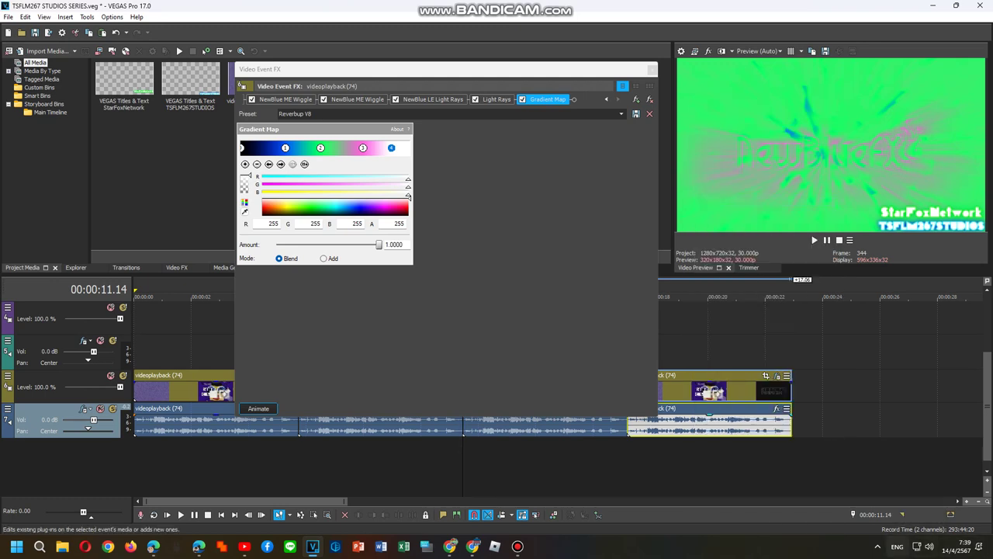
{"action": "left_click", "coordinate": [777, 408]}
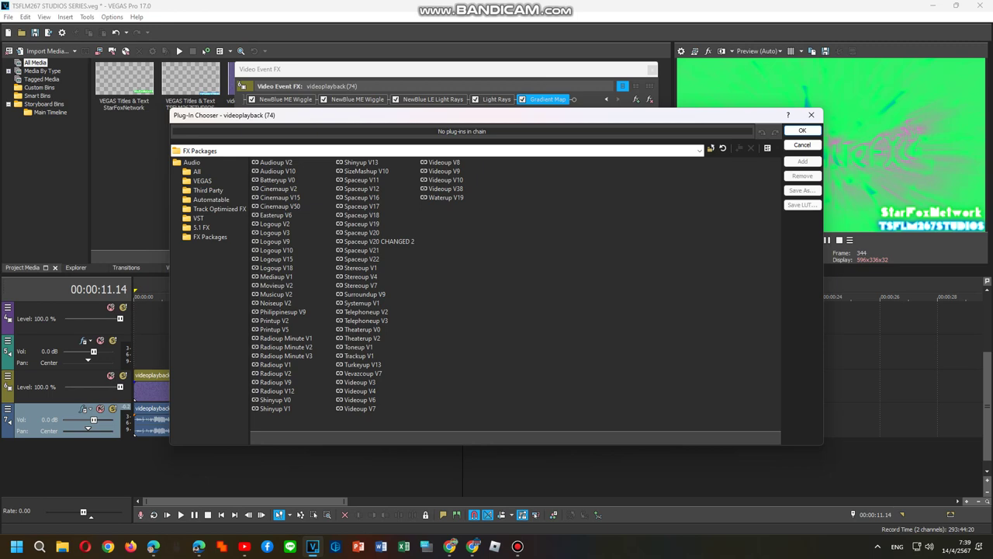
{"action": "double_click", "coordinate": [360, 277]}
{"action": "left_click", "coordinate": [802, 130]}
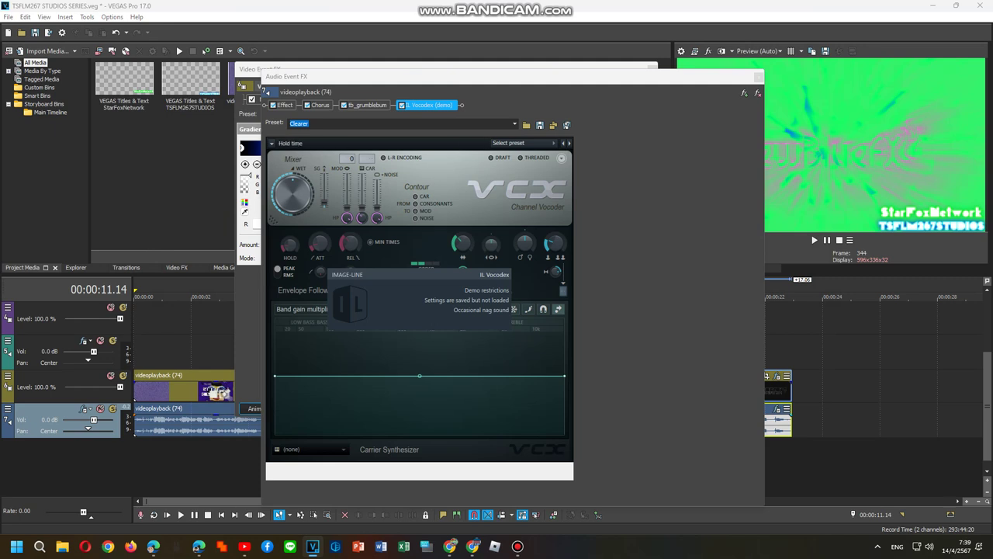
Examine each colour point of the third video event's Gradient Map and close its effects.
{"action": "left_click", "coordinate": [260, 68]}
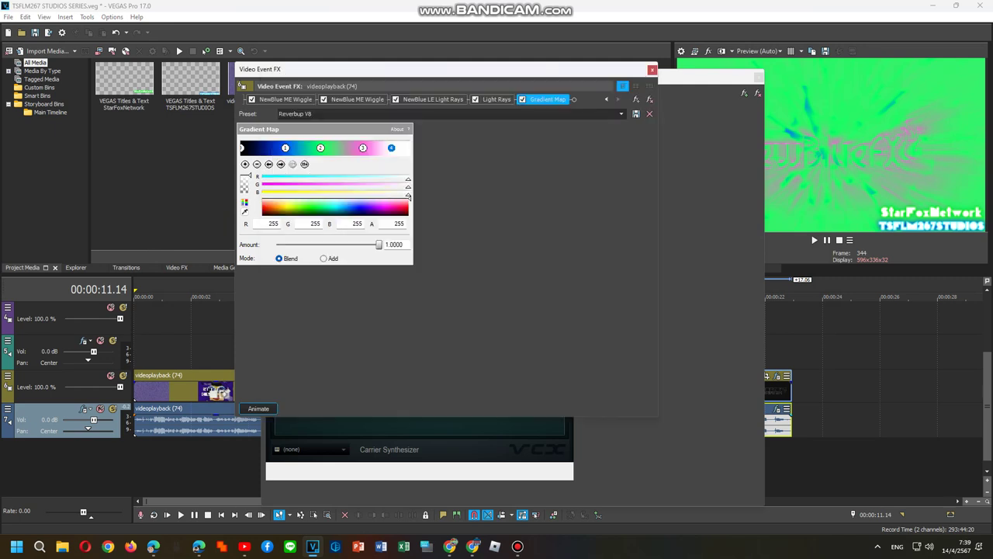
{"action": "left_click", "coordinate": [281, 164]}
{"action": "left_click", "coordinate": [280, 164]}
{"action": "left_click", "coordinate": [281, 164]}
{"action": "left_click", "coordinate": [281, 164]}
{"action": "left_click", "coordinate": [281, 164]}
{"action": "left_click", "coordinate": [281, 164]}
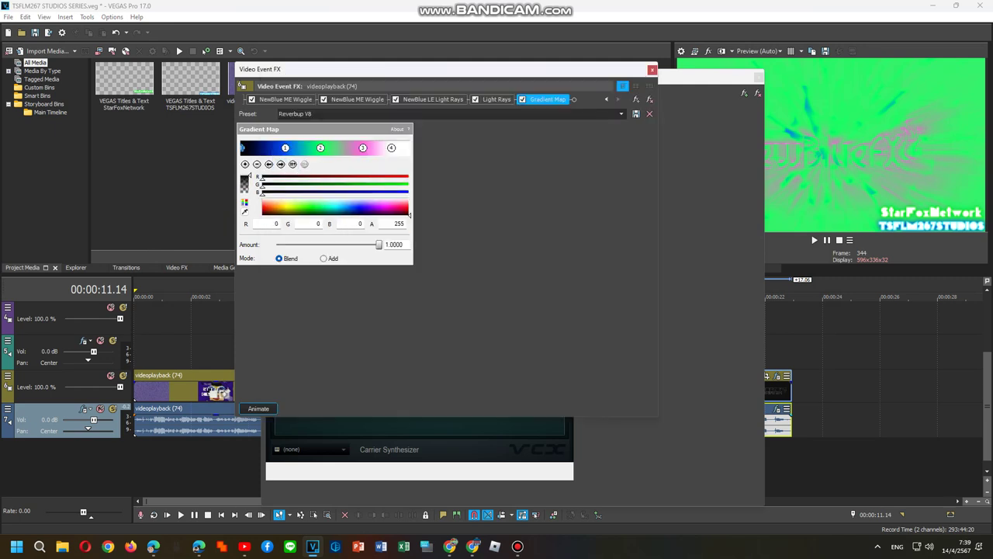
{"action": "left_click", "coordinate": [652, 70]}
Load the Clearer preset in the fourth audio event's Vocodex and set its carrier to Scythe.
{"action": "left_click", "coordinate": [510, 142]}
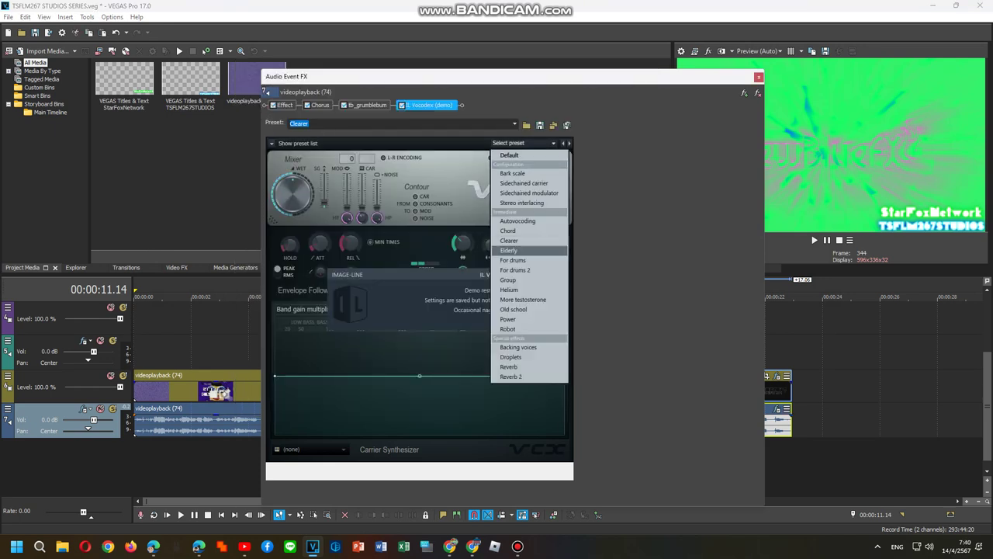
{"action": "left_click", "coordinate": [510, 249]}
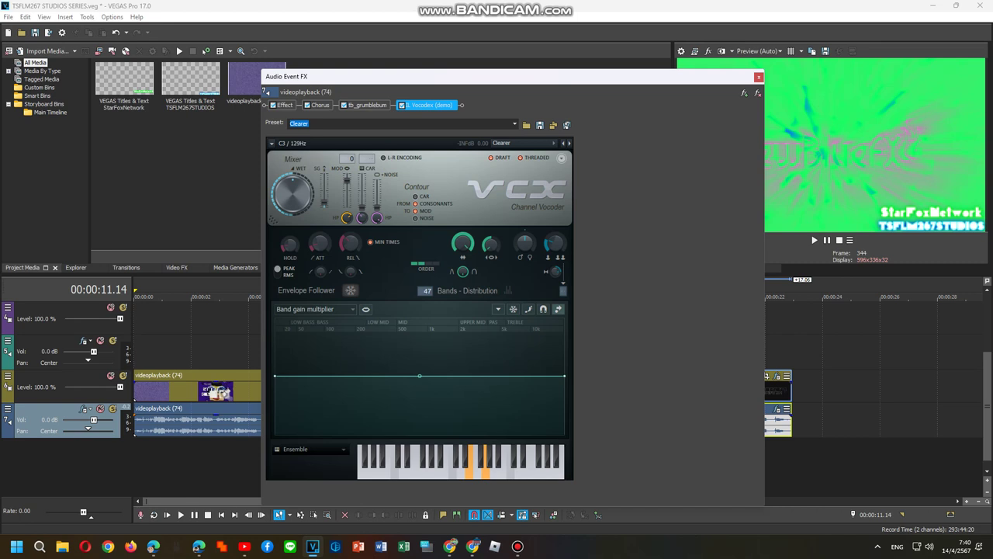
{"action": "left_click", "coordinate": [311, 449]}
{"action": "left_click", "coordinate": [458, 471]}
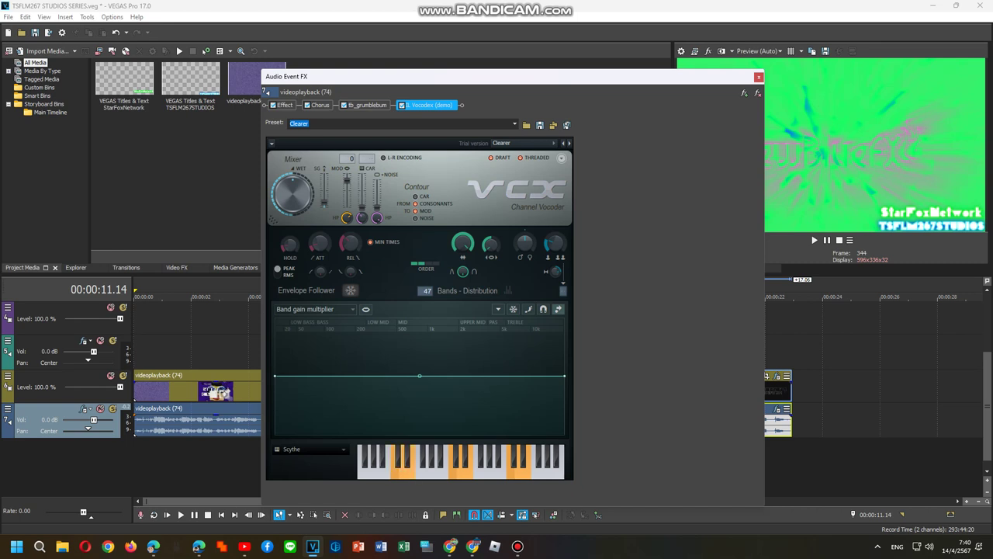
Close the fourth audio event's effects and examine each colour point of the fourth video event's Gradient Map.
{"action": "left_click", "coordinate": [758, 76]}
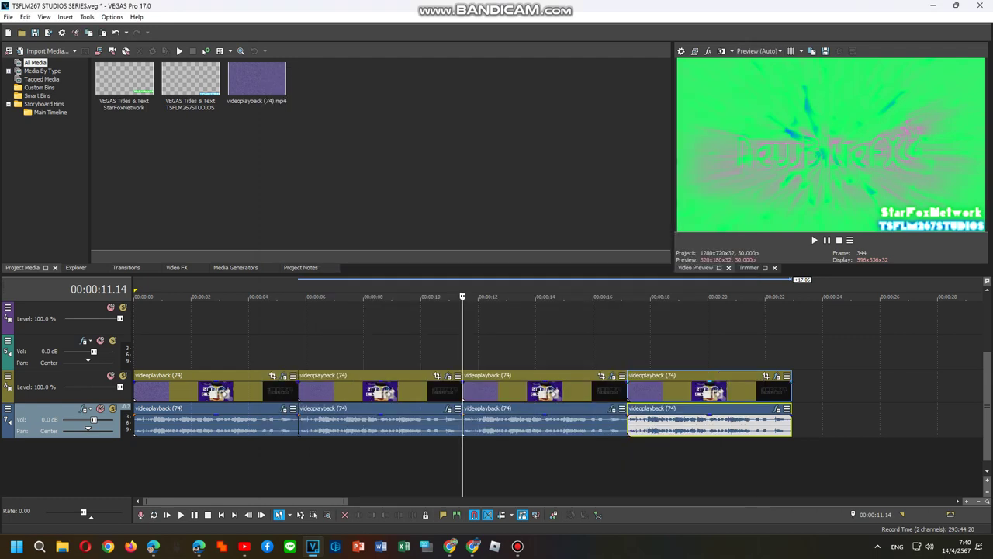
{"action": "right_click", "coordinate": [676, 388]}
{"action": "left_click", "coordinate": [744, 188]}
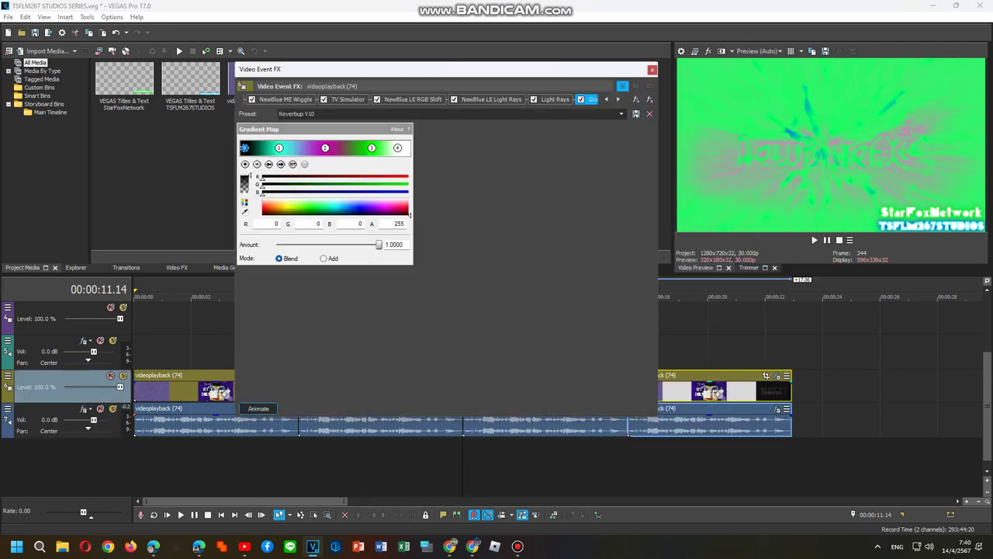
{"action": "left_click", "coordinate": [281, 164]}
{"action": "left_click", "coordinate": [281, 163]}
{"action": "left_click", "coordinate": [281, 163]}
{"action": "left_click", "coordinate": [281, 164]}
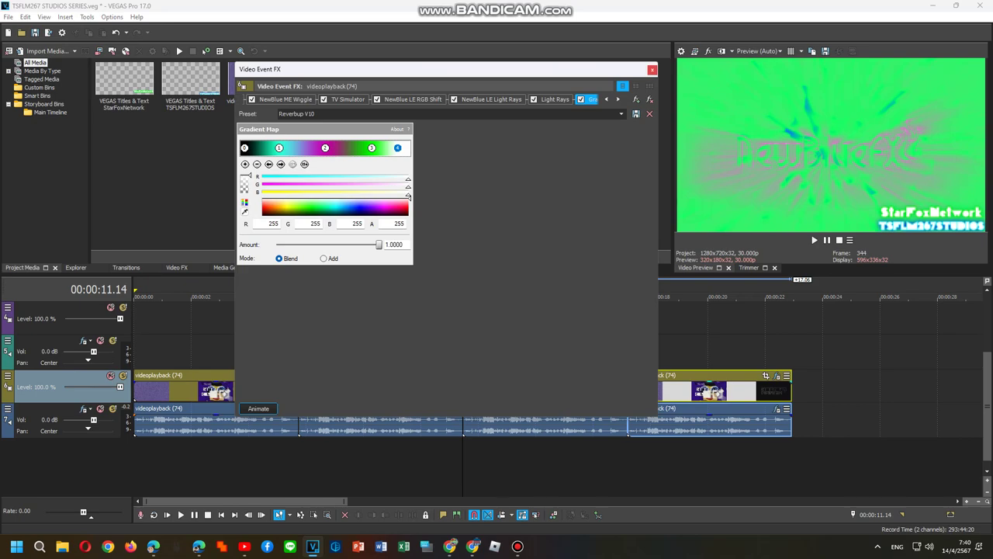
{"action": "left_click", "coordinate": [652, 70]}
Preview the fourth clip from 00:00:18.05 and review the Vocodex settings in its audio effects chain.
{"action": "left_click", "coordinate": [655, 465]}
{"action": "key", "text": "space"}
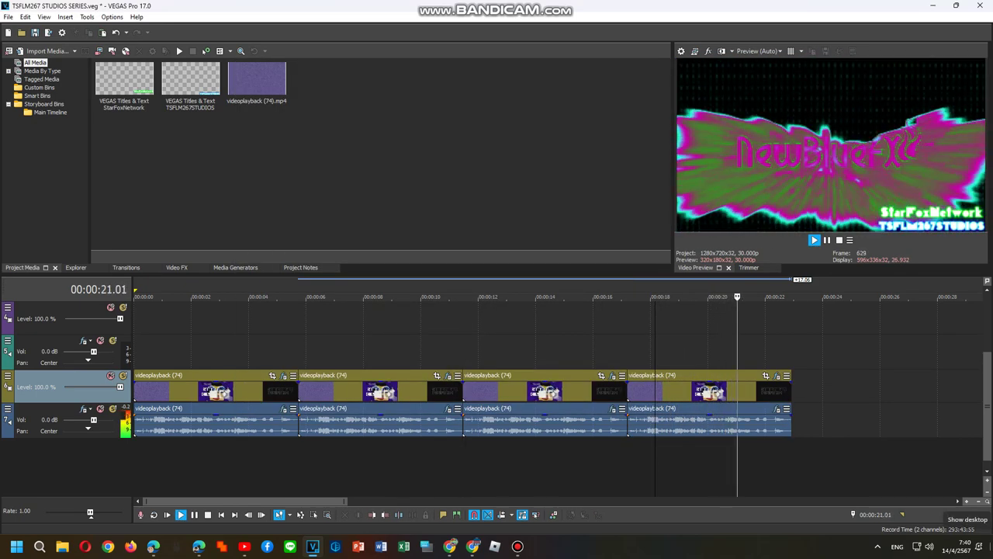
{"action": "key", "text": "space"}
{"action": "right_click", "coordinate": [732, 418]}
{"action": "left_click", "coordinate": [743, 200]}
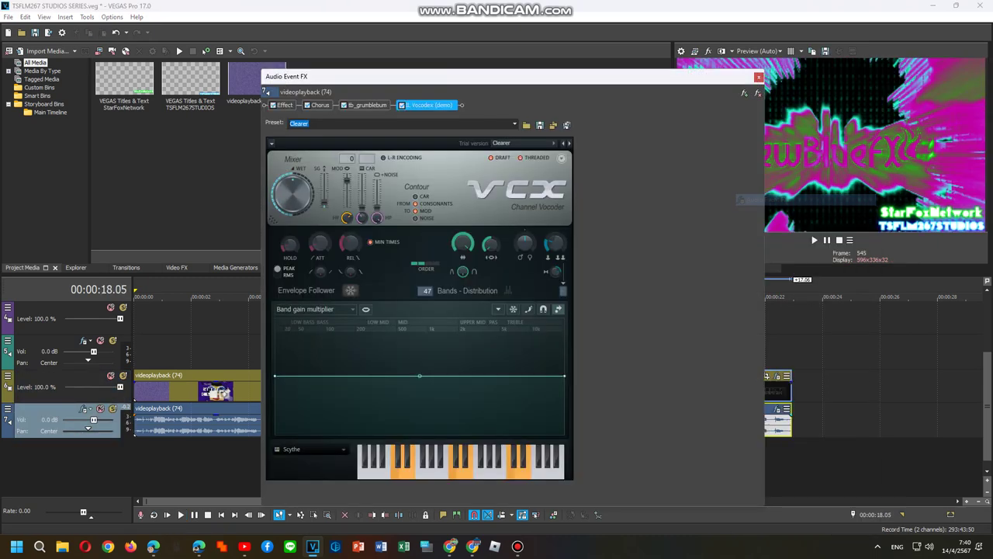
{"action": "left_click", "coordinate": [759, 77]}
Select the time range spanning all four clips and name its render file "4 New Reverbups V5,V7,V8,V10".
{"action": "double_click", "coordinate": [722, 352]}
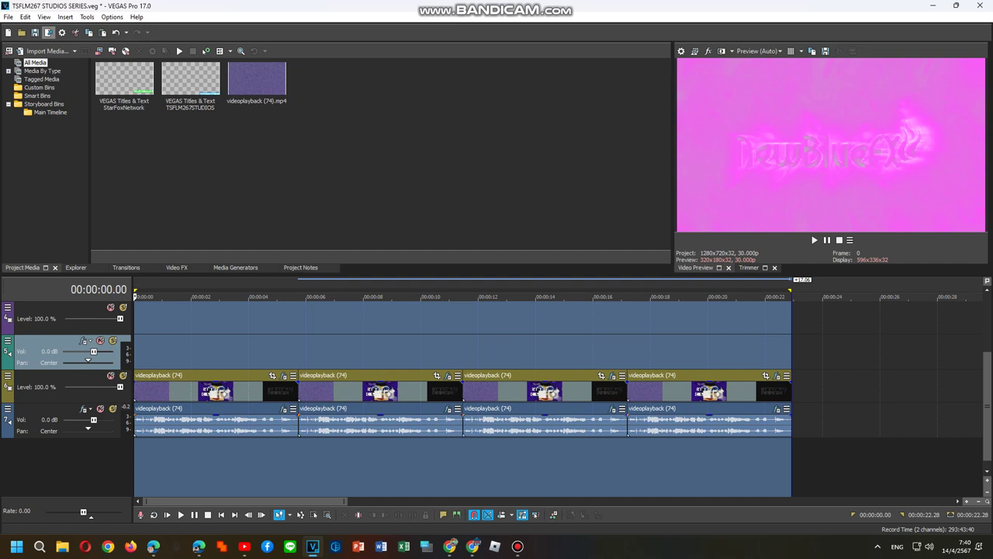
{"action": "left_click", "coordinate": [48, 32]}
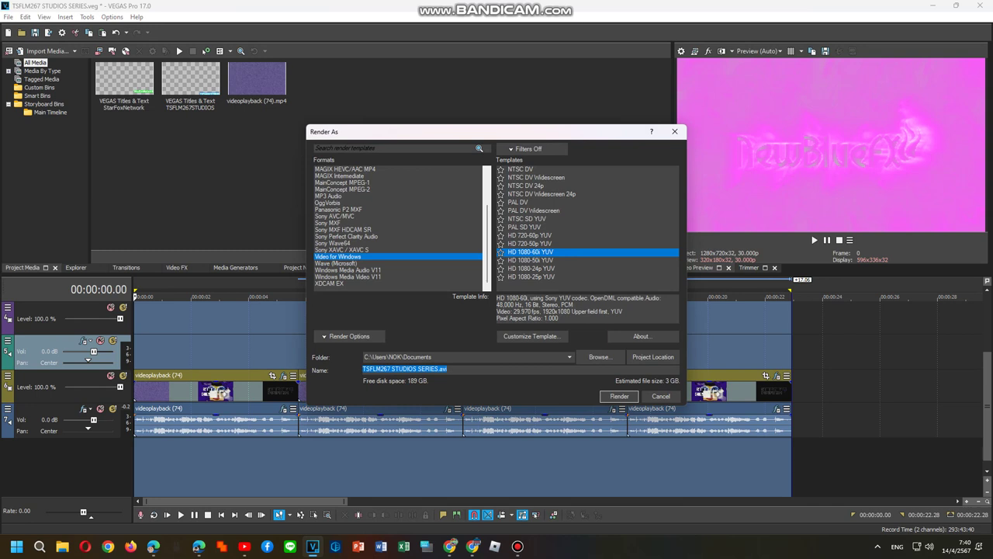
{"action": "type", "text": "4 New"}
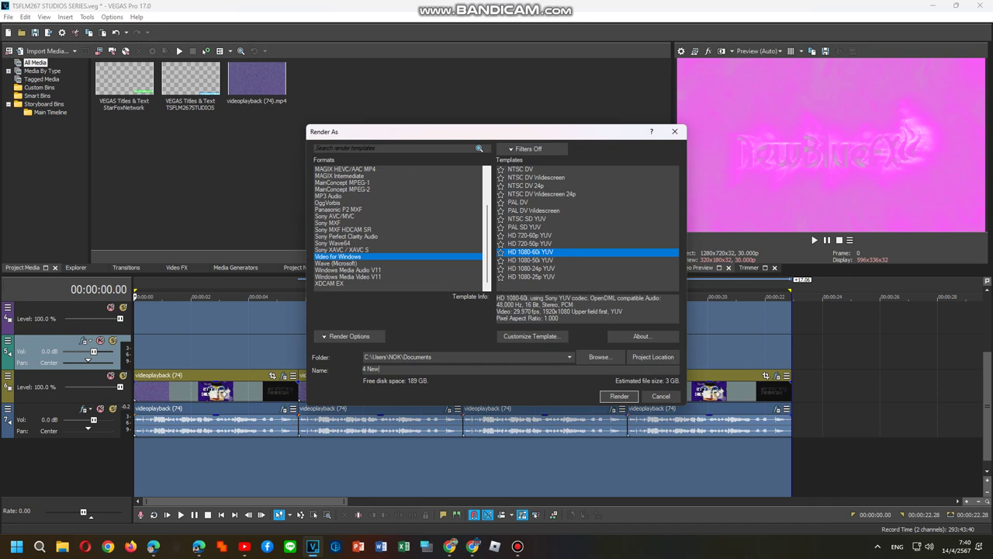
{"action": "type", "text": " Reverb"}
{"action": "type", "text": "upa"}
{"action": "type", "text": "5,V7"}
{"action": "type", "text": ",V8"}
{"action": "type", "text": ",V10"}
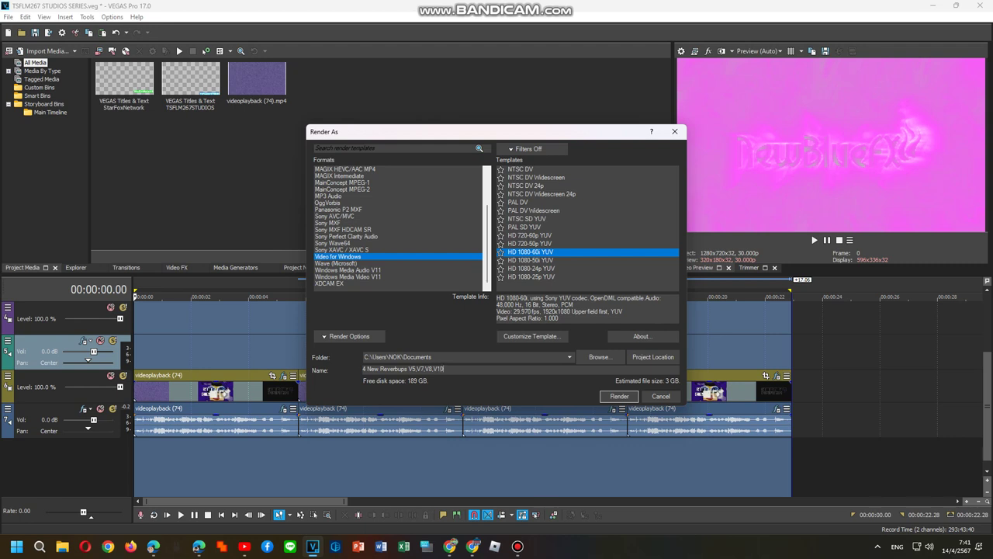